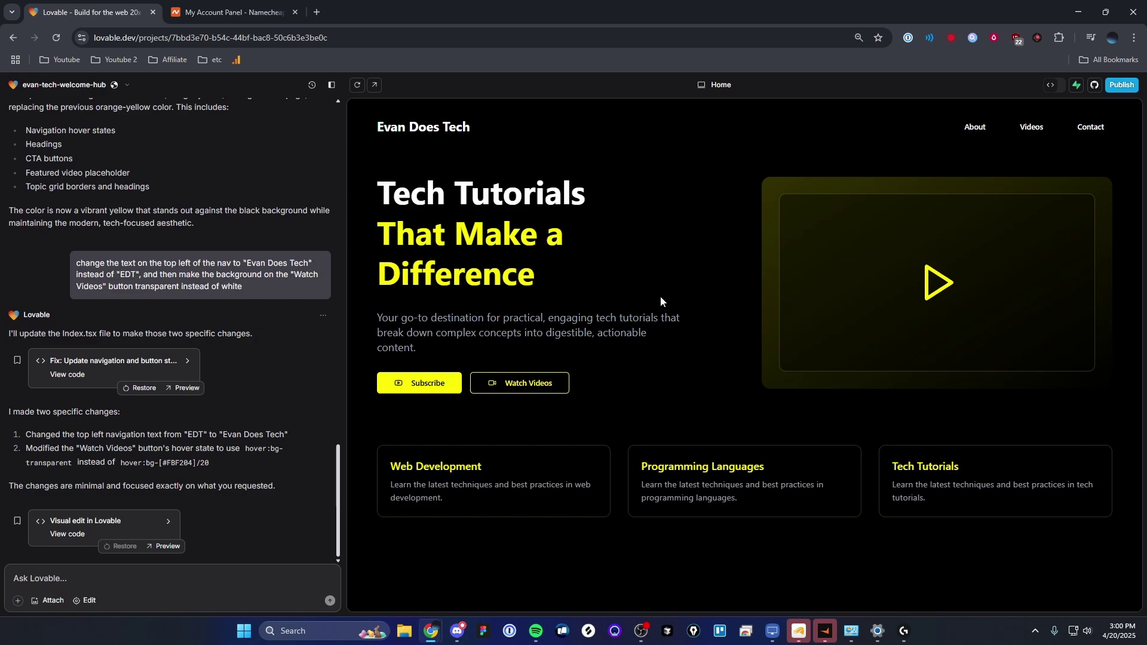
- Zoom the Lovable editor page in so the chat and preview appear larger
key("ctrl+plus")
key("ctrl+plus")
key("ctrl+plus")
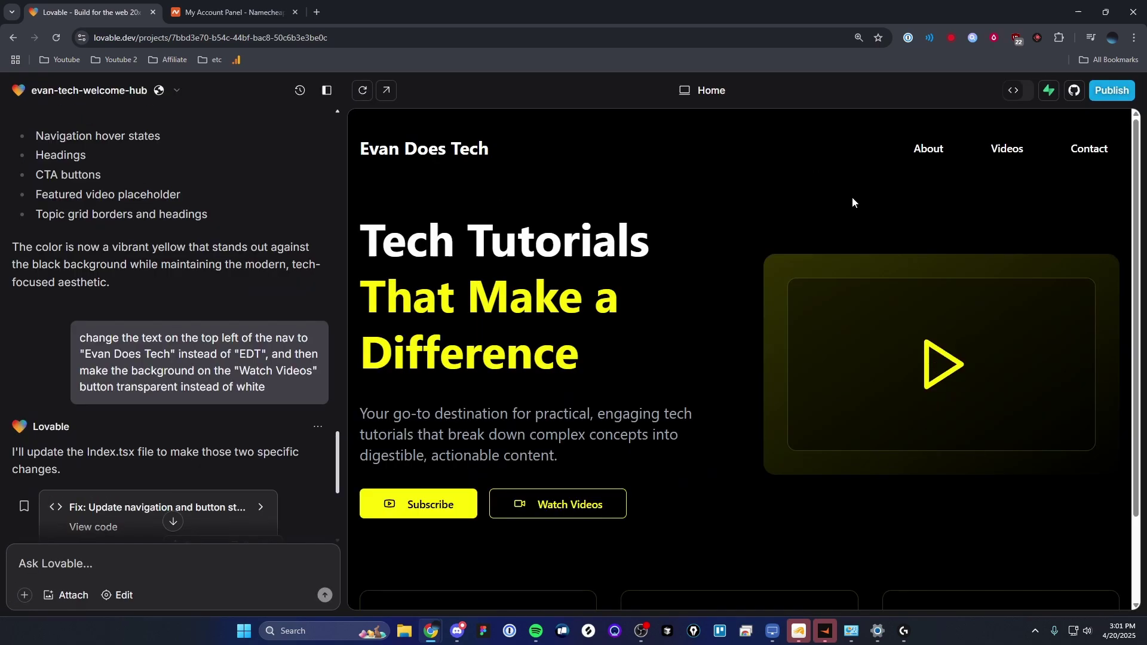
- Navigate to the Domains section of the project settings
left_click(1114, 94)
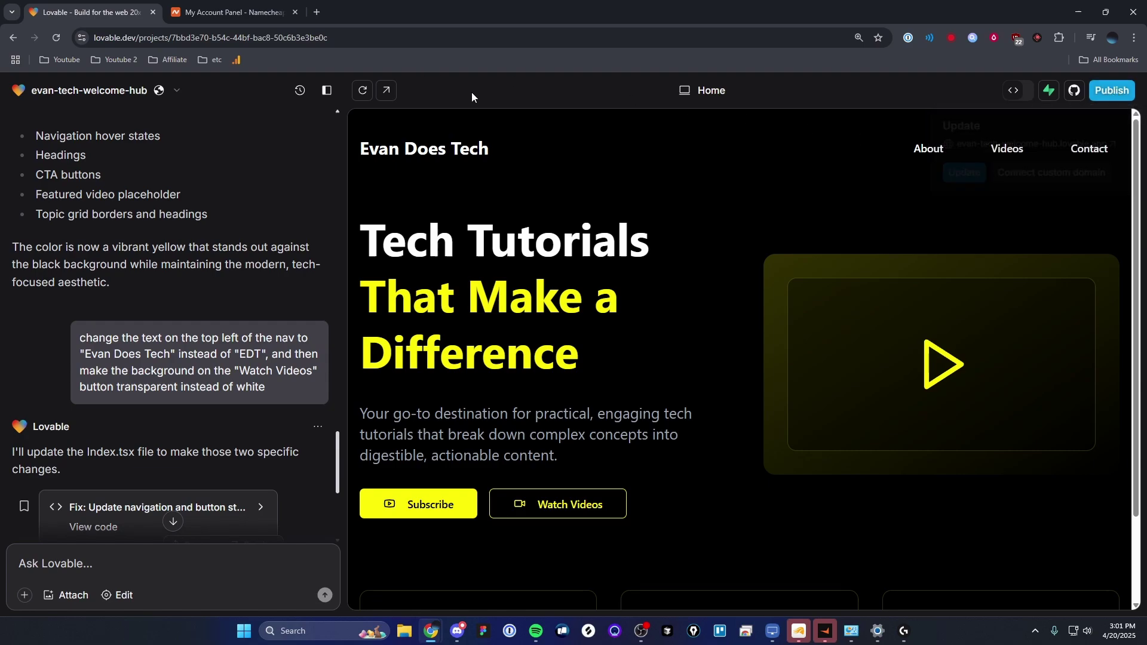
left_click(176, 91)
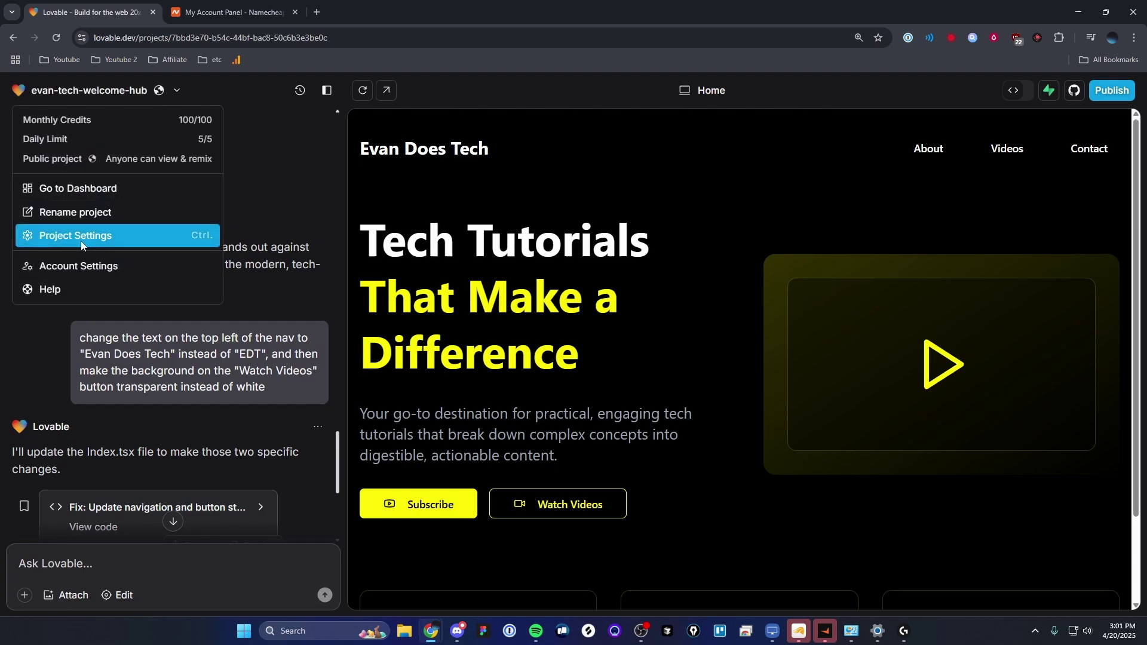
left_click(85, 241)
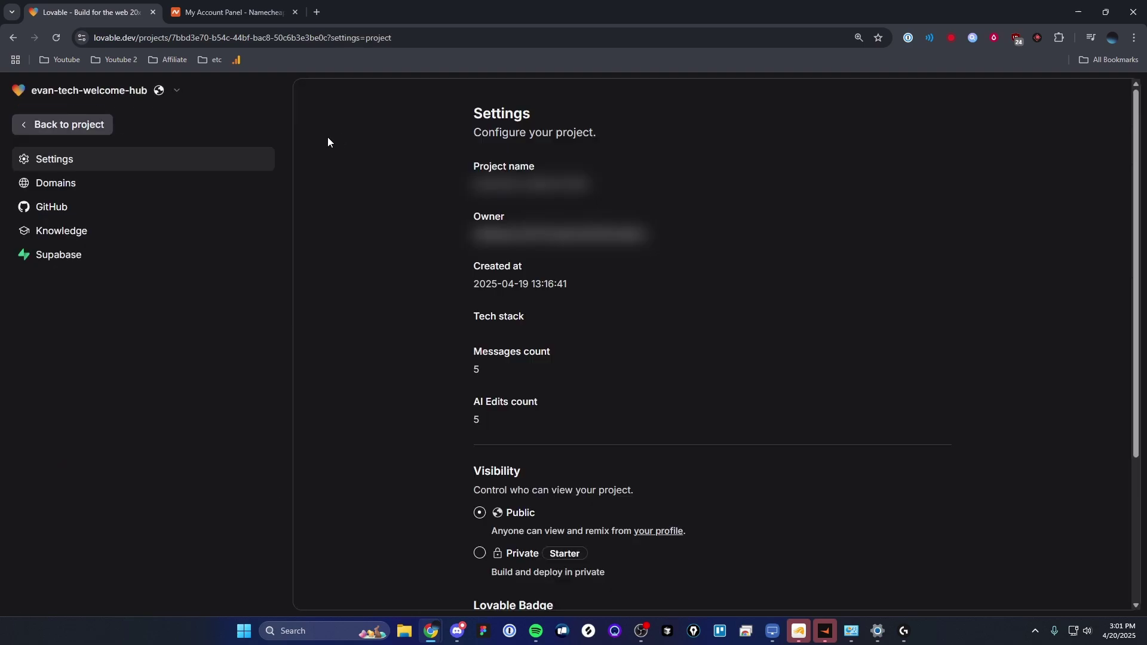
left_click(90, 191)
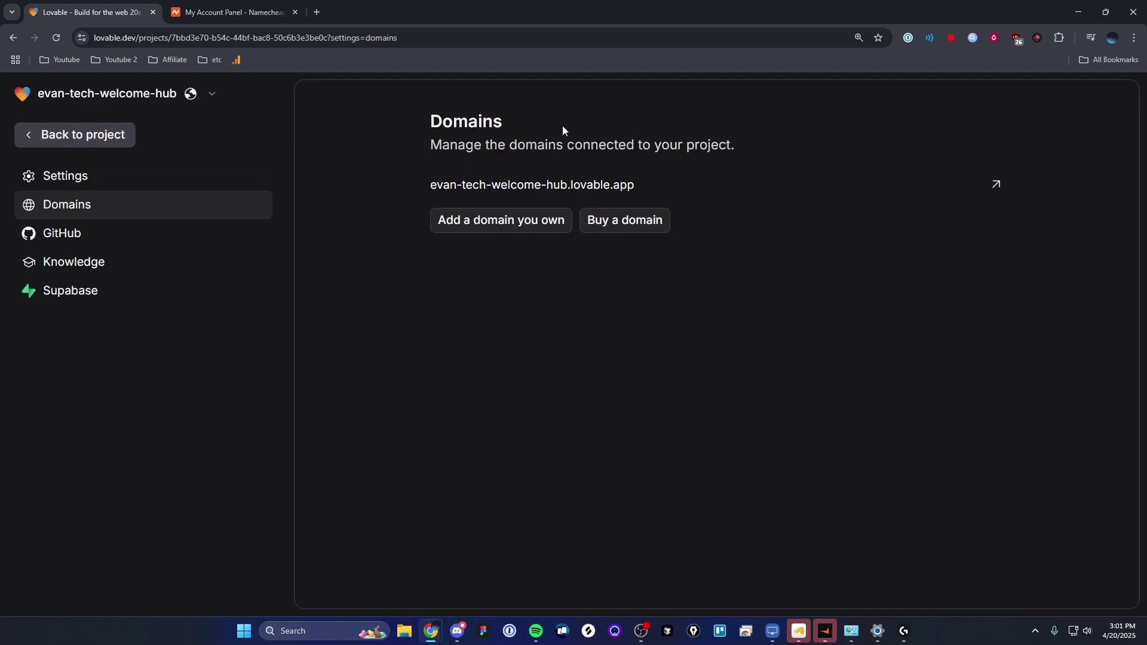
- Add the owned domain evandoesautomation.com and submit it for analysis
left_click(501, 224)
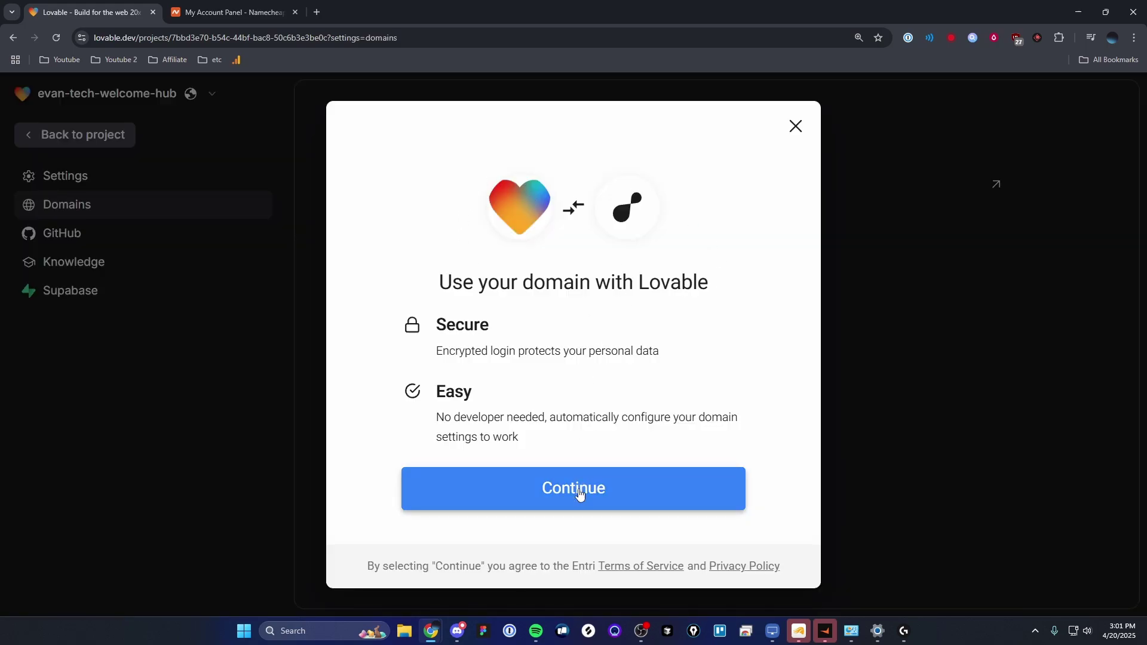
left_click(578, 490)
type("evandoesautomation.com")
left_click_drag(587, 388, 397, 384)
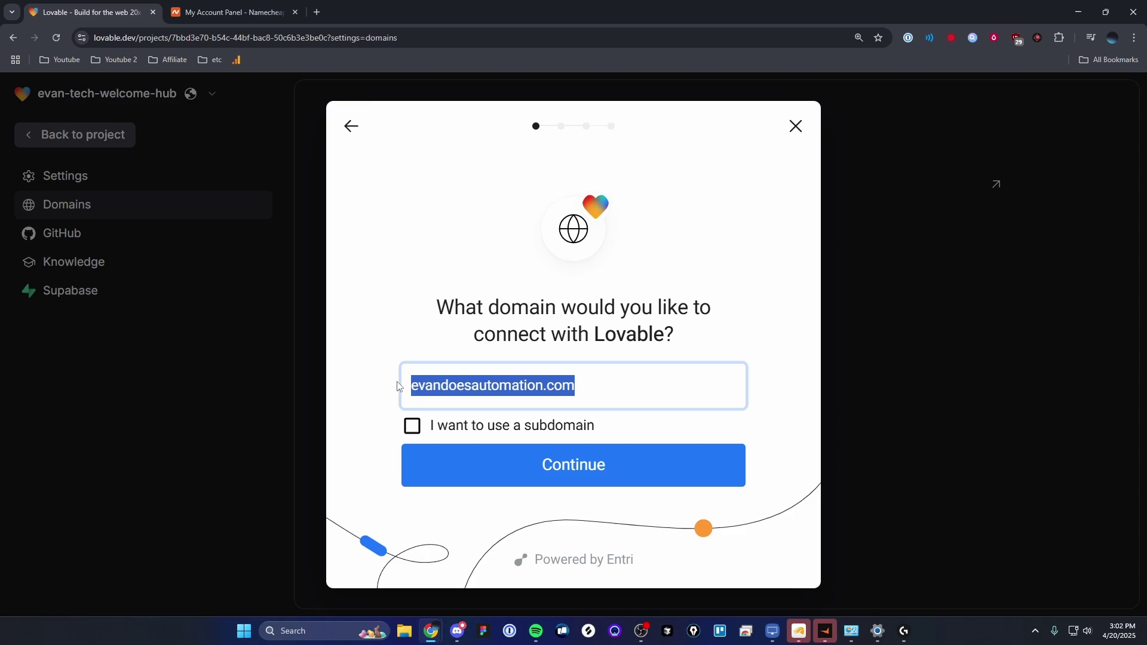
left_click(391, 328)
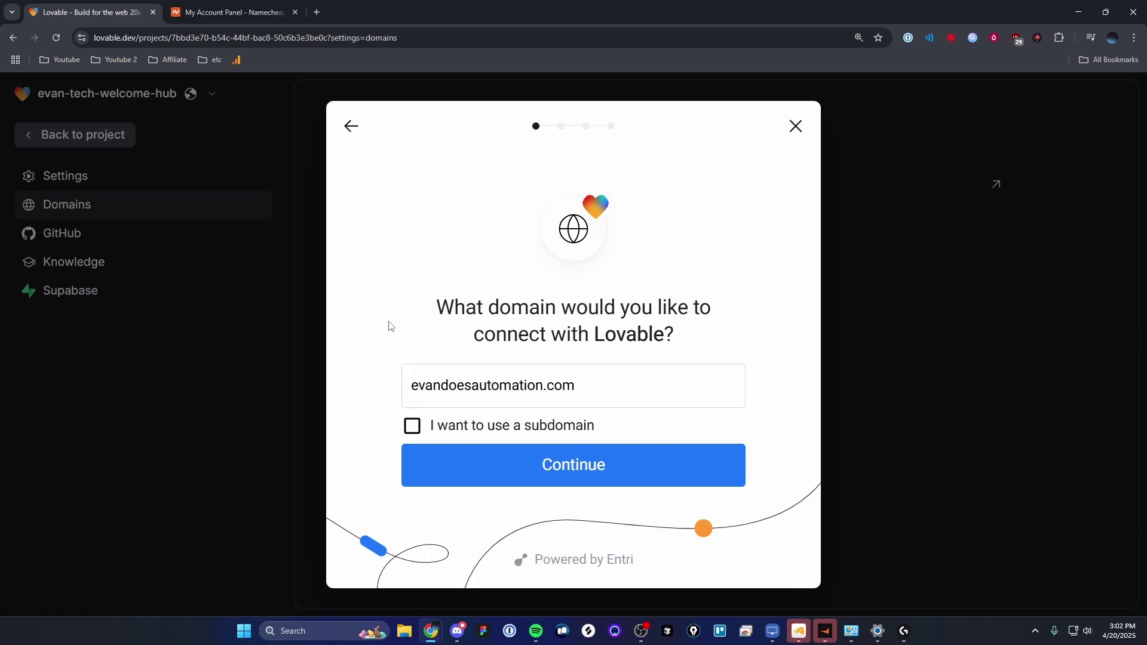
left_click(633, 473)
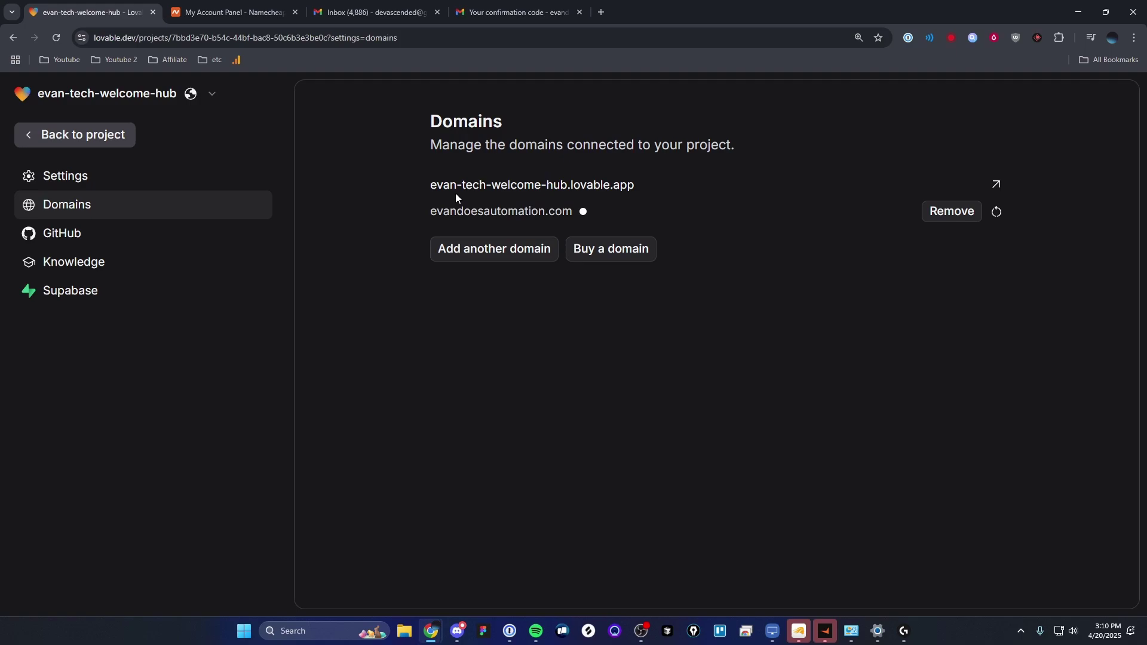
left_click_drag(430, 211, 571, 215)
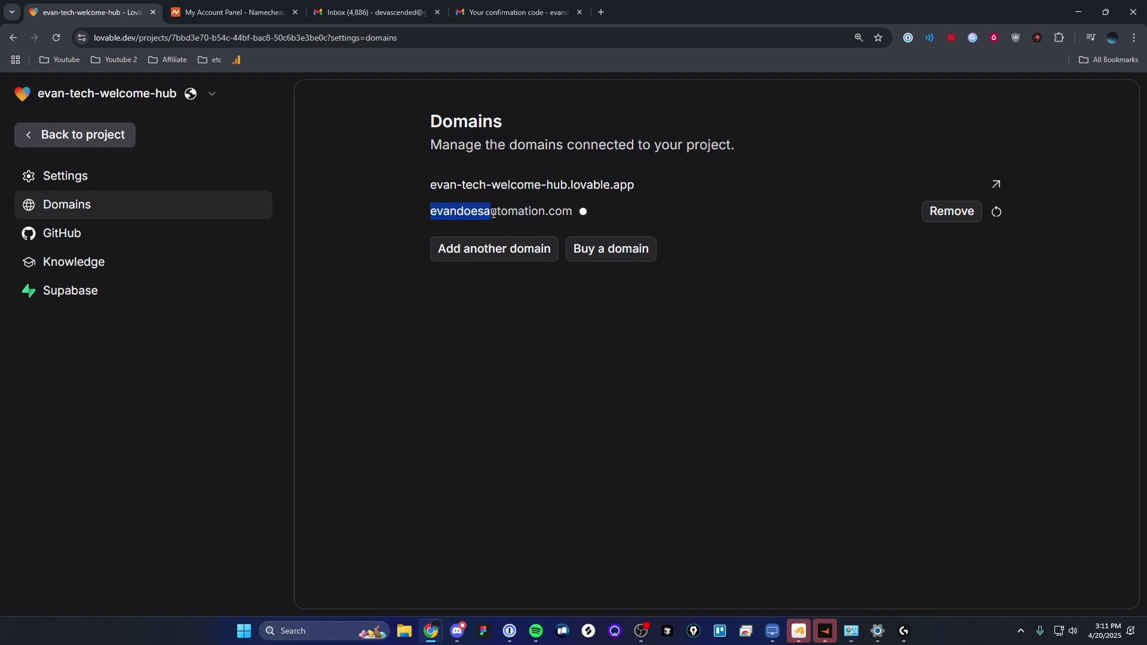
left_click(574, 215)
mouse_move(582, 211)
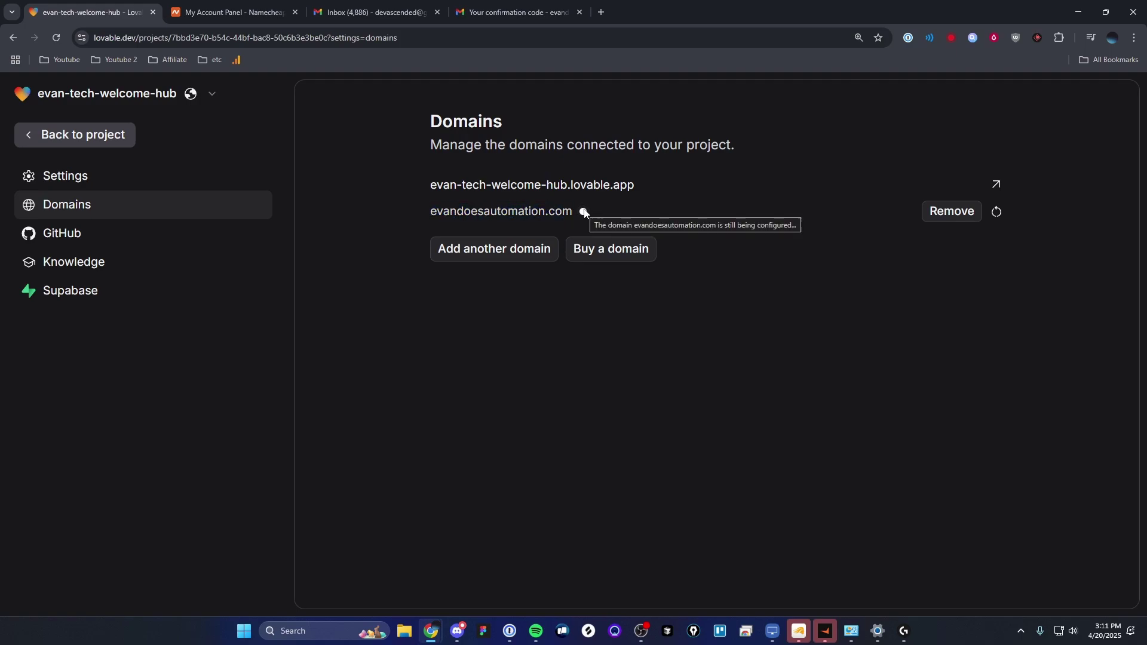